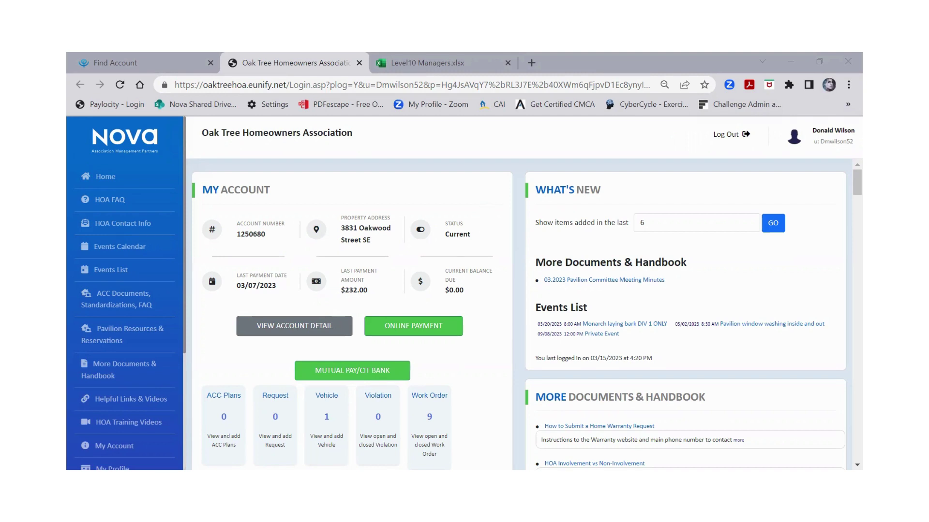
Look through the Backyard landscaping plan's details and documents, then return to the ACC Plans list
{"action": "left_click", "coordinate": [227, 427]}
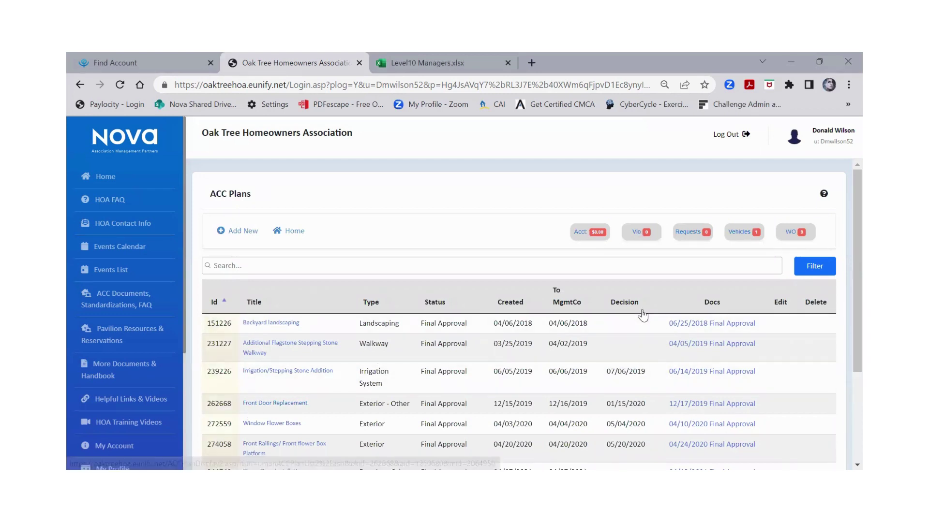
{"action": "left_click", "coordinate": [284, 330]}
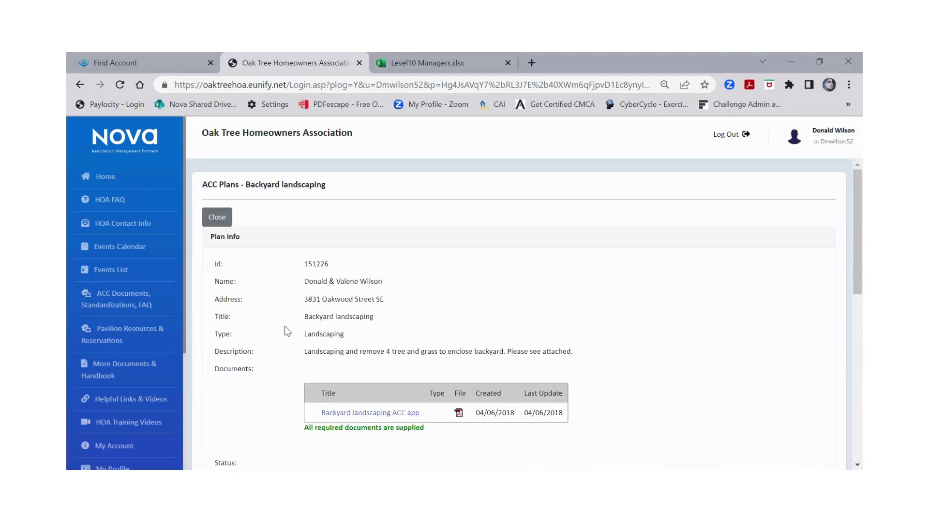
{"action": "scroll", "coordinate": [286, 331], "scroll_direction": "down", "scroll_amount": 5}
{"action": "scroll", "coordinate": [285, 331], "scroll_direction": "up", "scroll_amount": 5}
{"action": "left_click", "coordinate": [80, 87]}
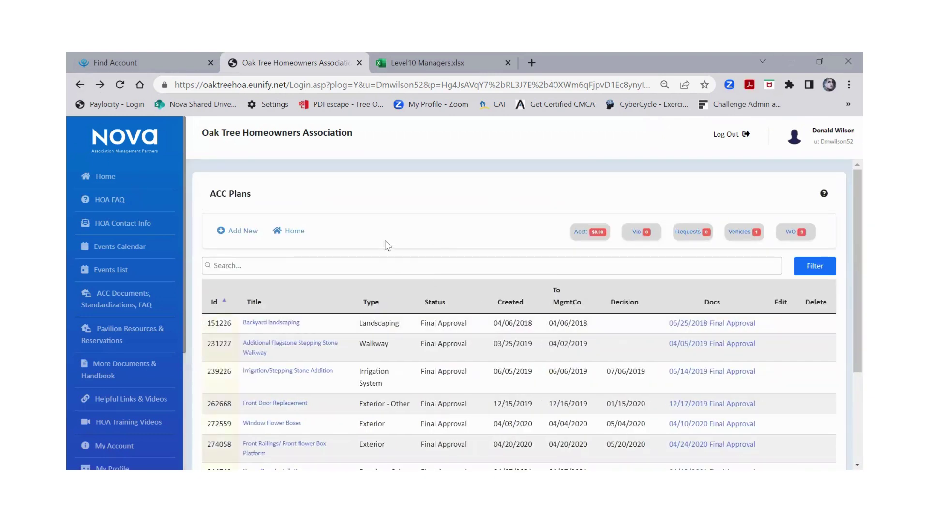
Add a new ACC plan titled 'Back yard patio' with type Hard-Surface Flooring
{"action": "left_click", "coordinate": [231, 234]}
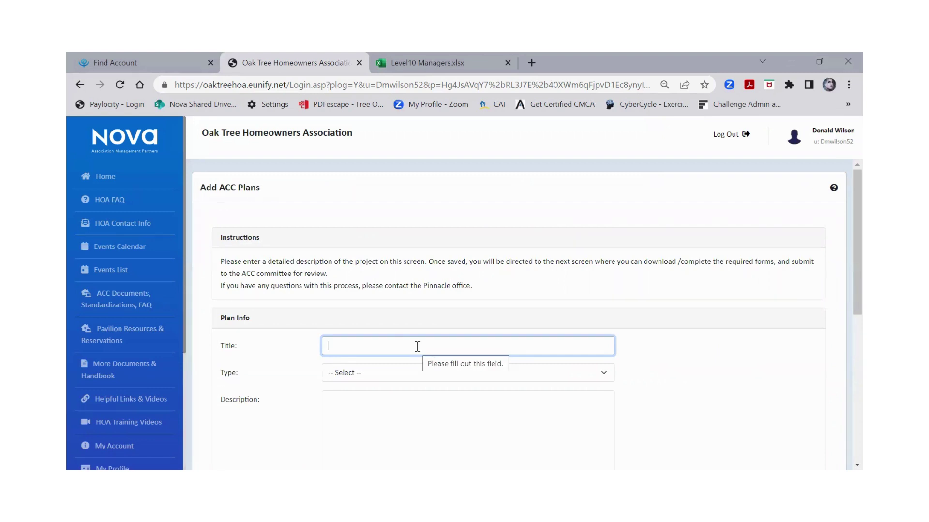
{"action": "type", "text": "Back yard pat"}
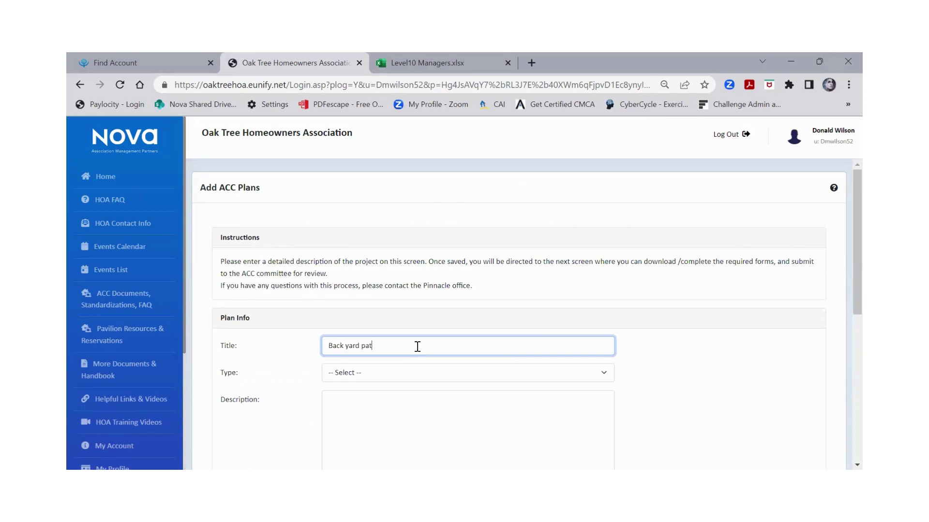
{"action": "type", "text": "io"}
{"action": "left_click", "coordinate": [379, 377]}
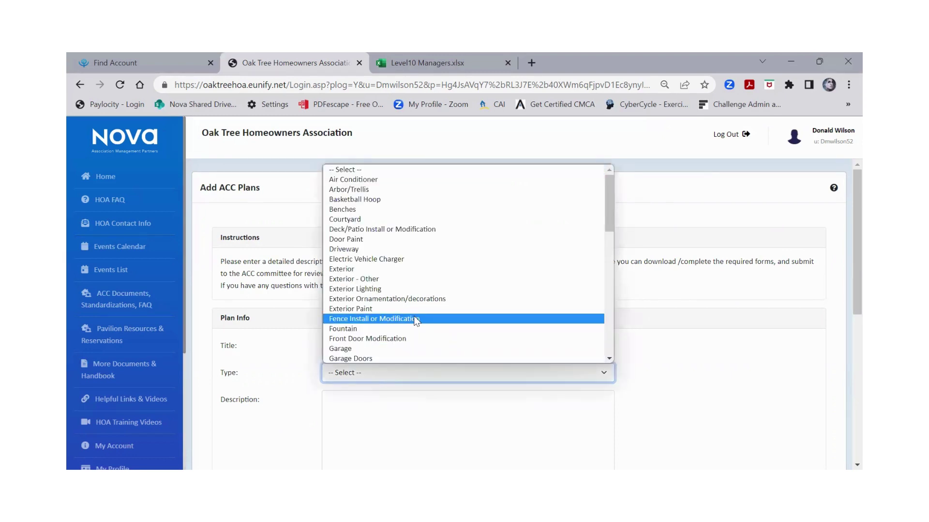
{"action": "scroll", "coordinate": [415, 321], "scroll_direction": "down", "scroll_amount": 5}
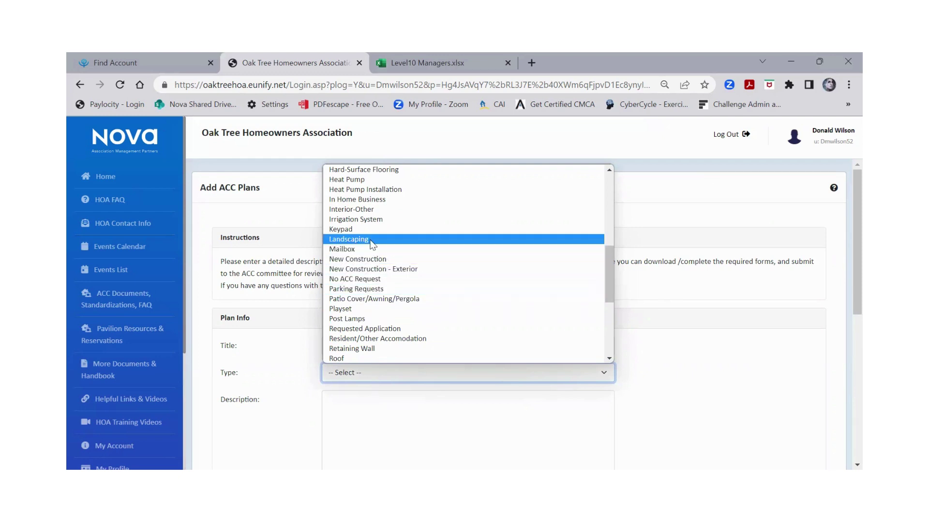
{"action": "left_click", "coordinate": [381, 170]}
{"action": "left_click", "coordinate": [354, 410]}
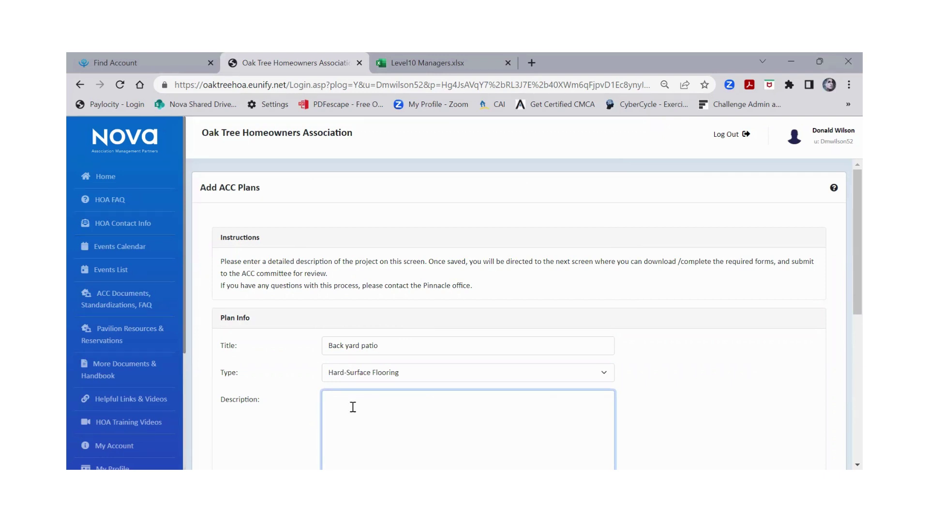
Describe the 3/21 gray cement back yard patio, 7'x12' from home, 5' from fenceline
{"action": "type", "text": "3/21 submission for a back yard patio mad"}
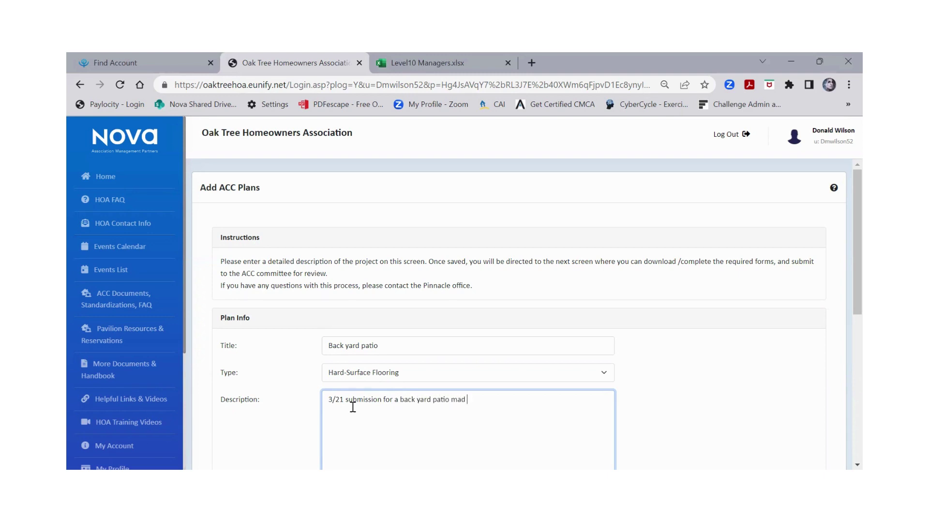
{"action": "type", "text": "e up of ce"}
{"action": "type", "text": "men"}
{"action": "type", "text": "t"}
{"action": "type", "text": "gray"}
{"action": "left_click", "coordinate": [560, 400]}
{"action": "type", "text": ". The dimensions are 7'x12"}
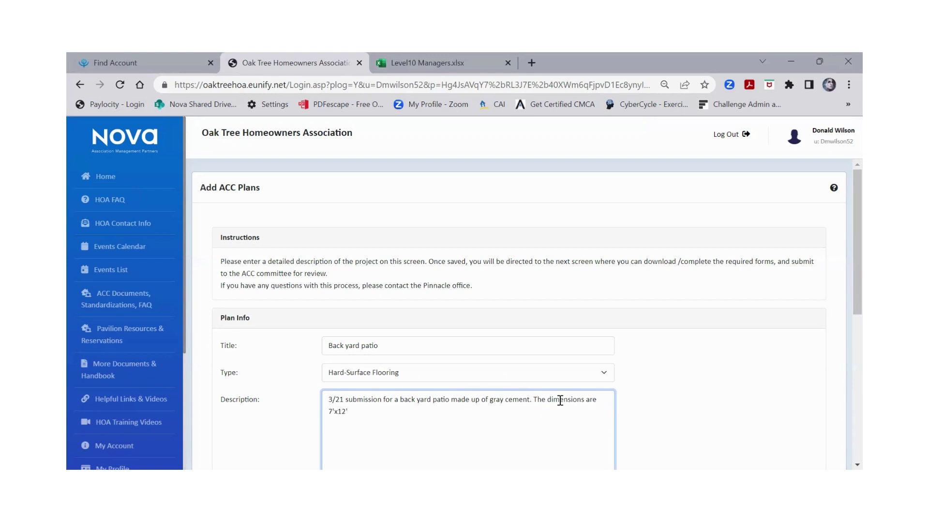
{"action": "type", "text": "' from home and will be"}
{"action": "type", "text": "5' away from"}
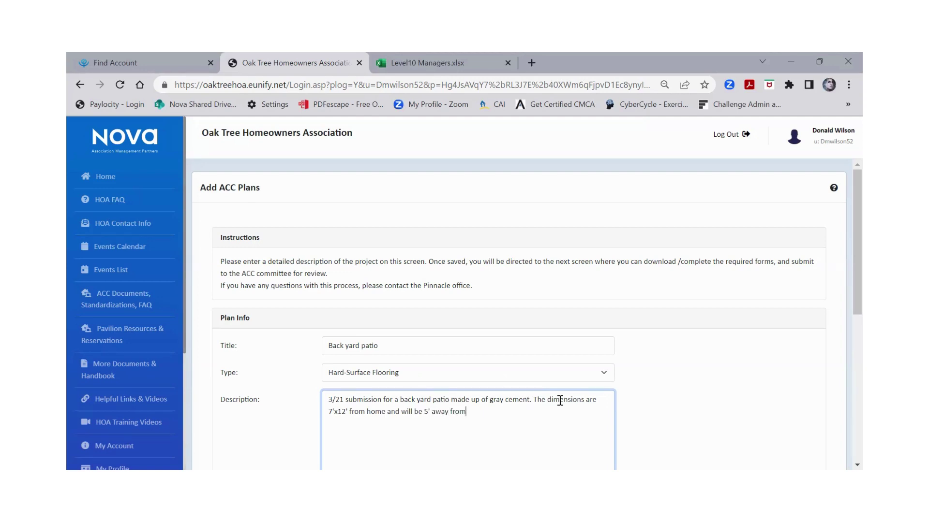
{"action": "type", "text": " fenceline."}
Insert a space so 'fenceline' reads 'fence line' in the description
{"action": "left_click", "coordinate": [486, 412]}
Enter contractor name 'Test', phone 'phone' and email 'email'
{"action": "scroll", "coordinate": [518, 415], "scroll_direction": "down", "scroll_amount": 4}
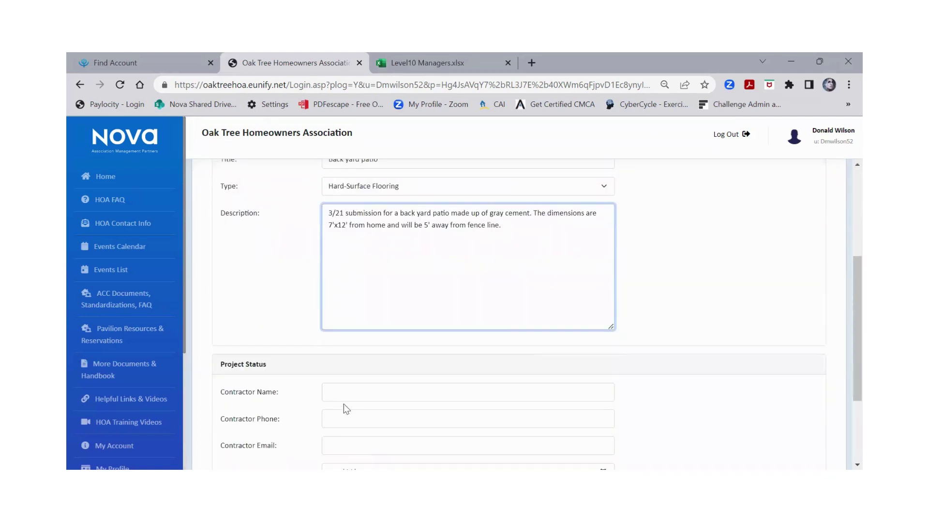
{"action": "left_click", "coordinate": [368, 392]}
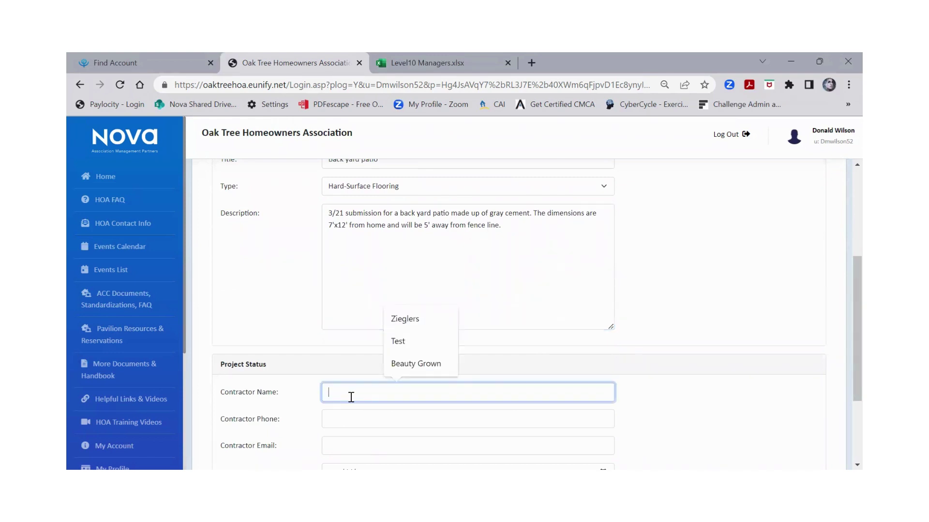
{"action": "type", "text": "Test"}
{"action": "left_click", "coordinate": [356, 421]}
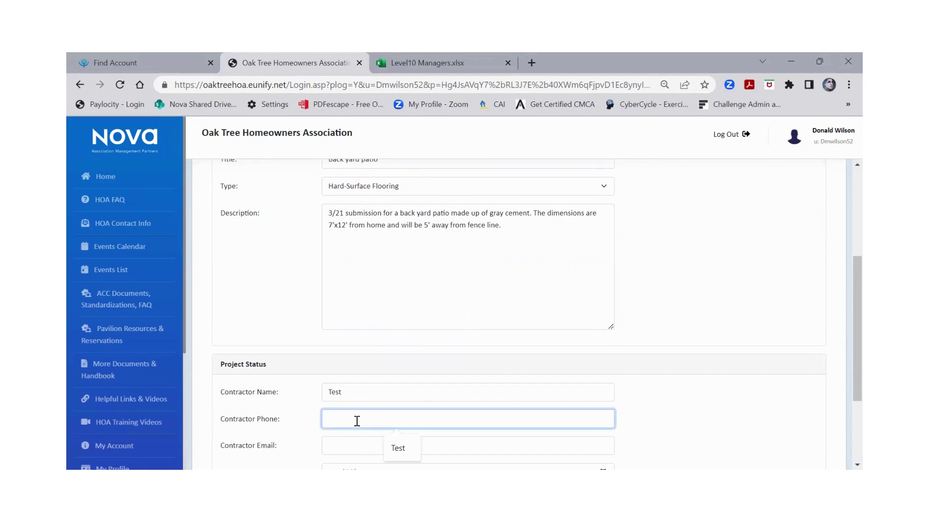
{"action": "type", "text": "phone"}
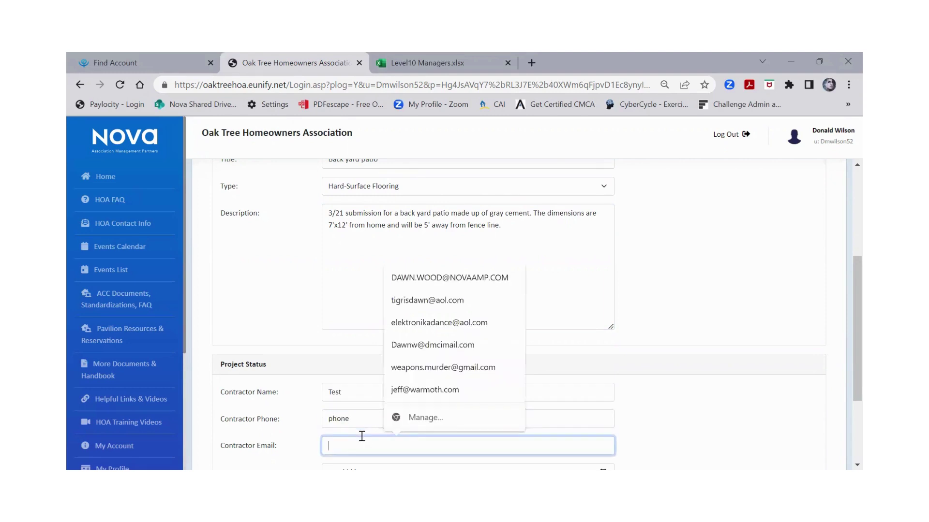
{"action": "type", "text": "email"}
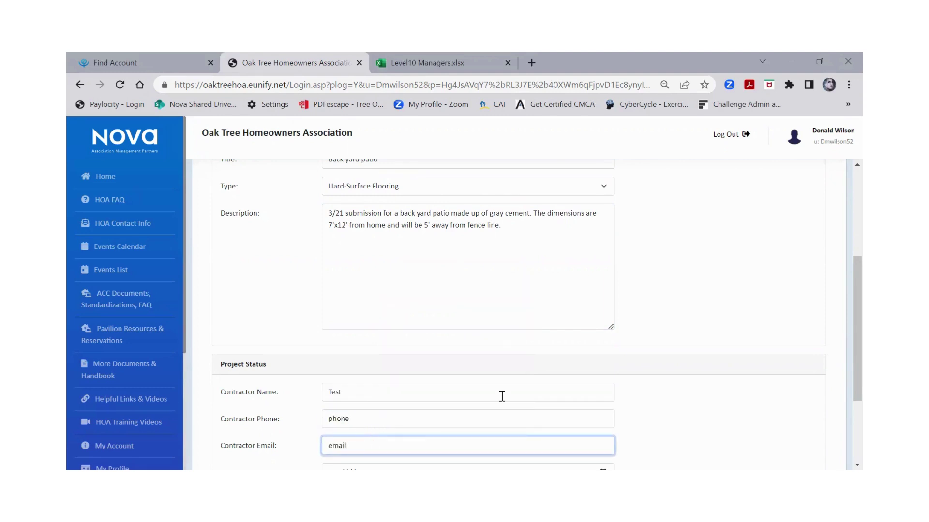
{"action": "scroll", "coordinate": [516, 388], "scroll_direction": "down", "scroll_amount": 1}
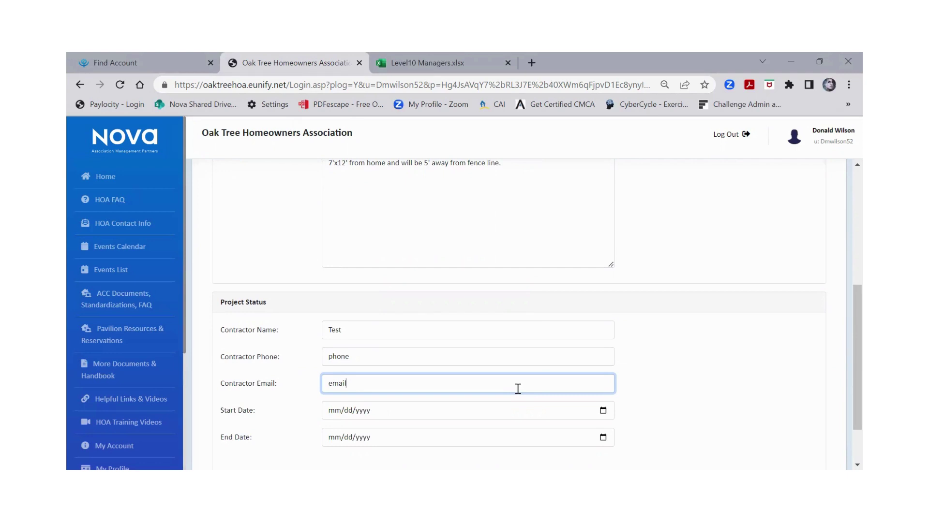
Pick start date April 3, 2023 and end date July 31, 2023 from the calendars
{"action": "left_click", "coordinate": [603, 411]}
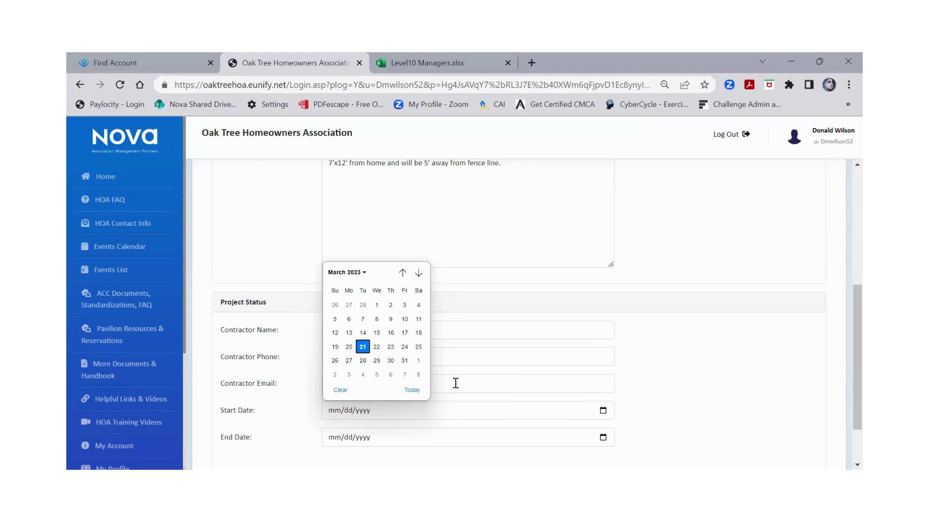
{"action": "left_click", "coordinate": [349, 375]}
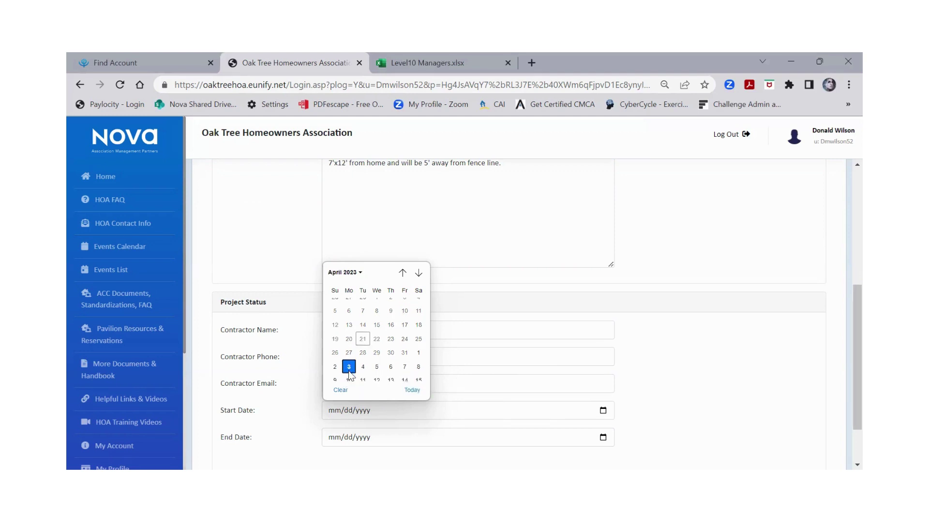
{"action": "scroll", "coordinate": [430, 399], "scroll_direction": "down", "scroll_amount": 2}
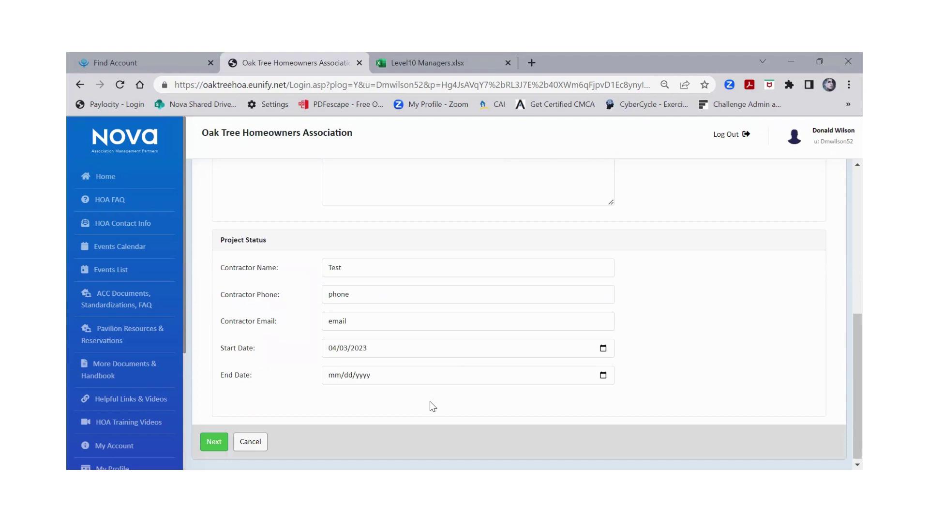
{"action": "left_click", "coordinate": [354, 377]}
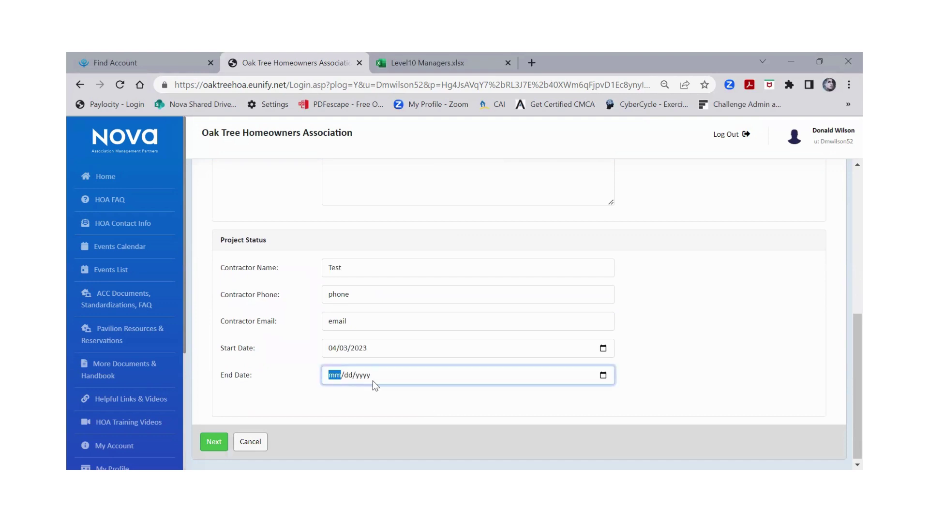
{"action": "left_click", "coordinate": [602, 376]}
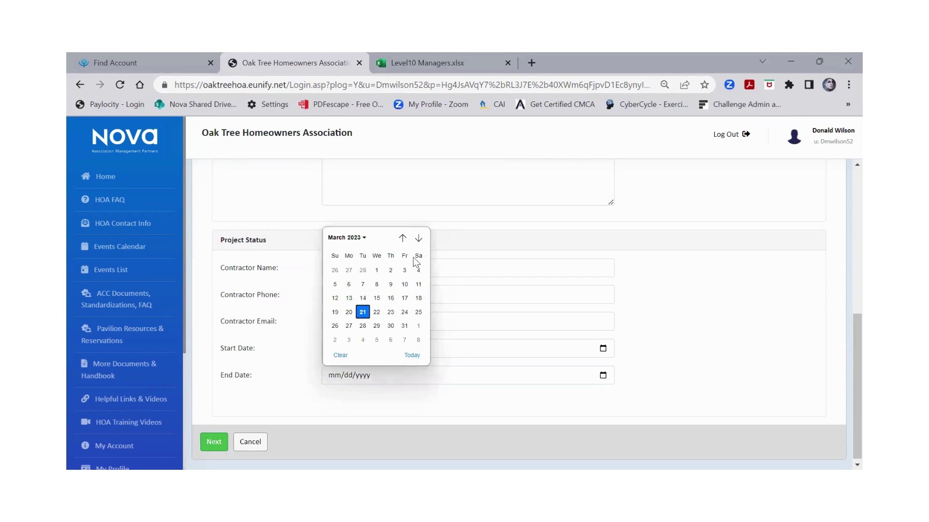
{"action": "left_click", "coordinate": [418, 238]}
{"action": "left_click", "coordinate": [418, 238]}
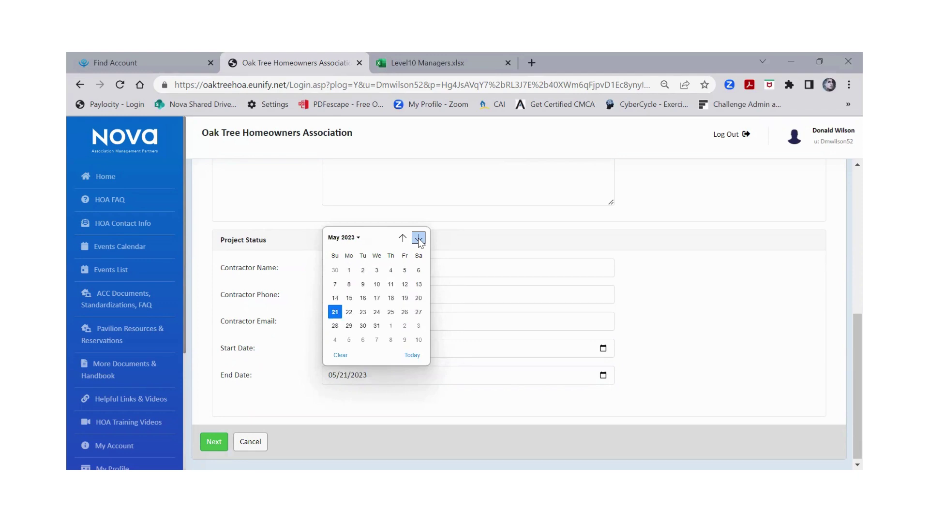
{"action": "left_click", "coordinate": [419, 238]}
{"action": "left_click", "coordinate": [418, 238]}
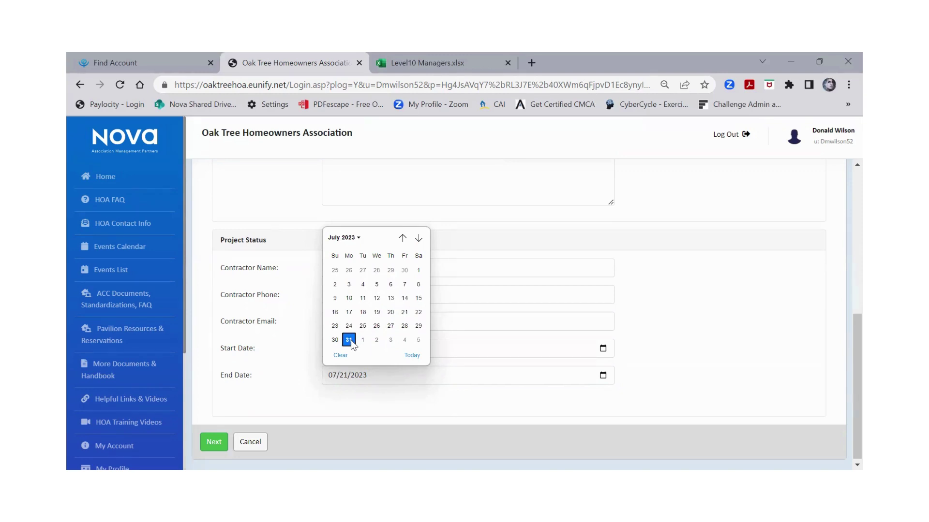
{"action": "left_click", "coordinate": [348, 340]}
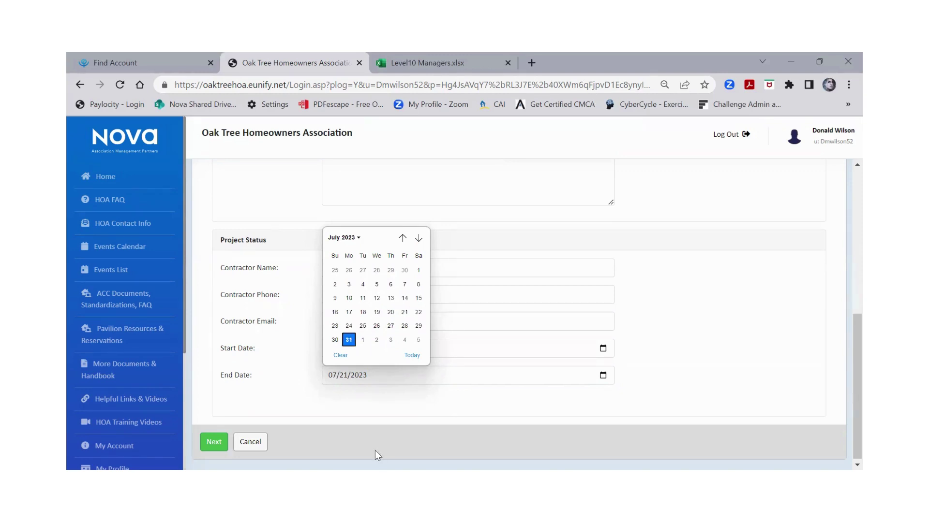
Save the Back yard patio plan and begin adding a document to it
{"action": "left_click", "coordinate": [213, 442]}
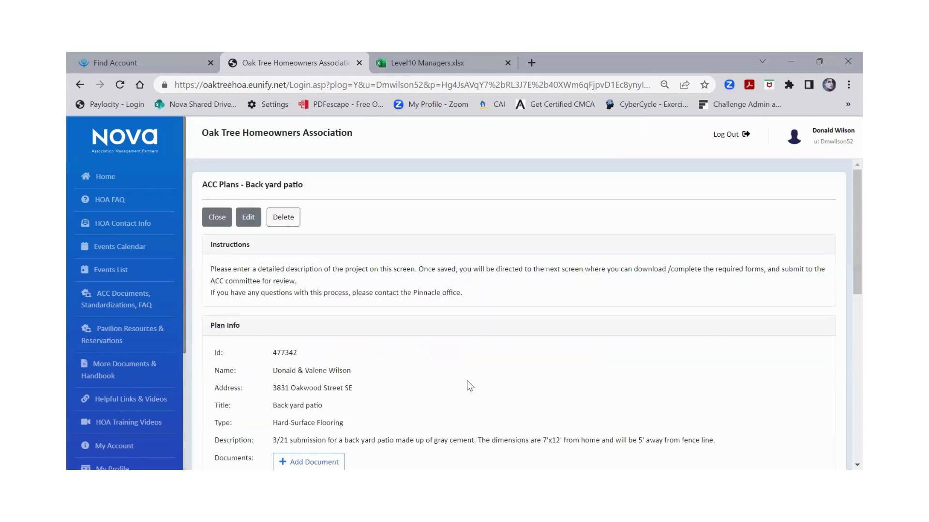
{"action": "scroll", "coordinate": [467, 382], "scroll_direction": "down", "scroll_amount": 1}
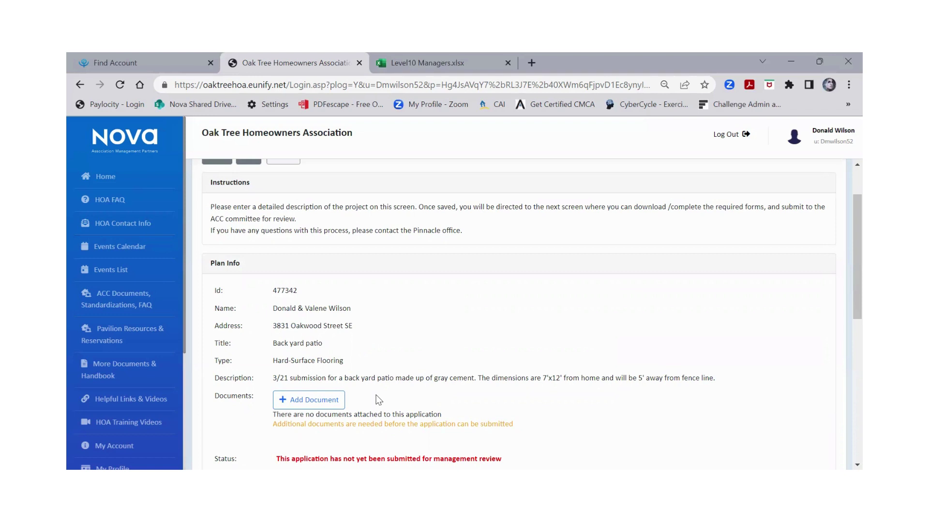
{"action": "left_click", "coordinate": [303, 401]}
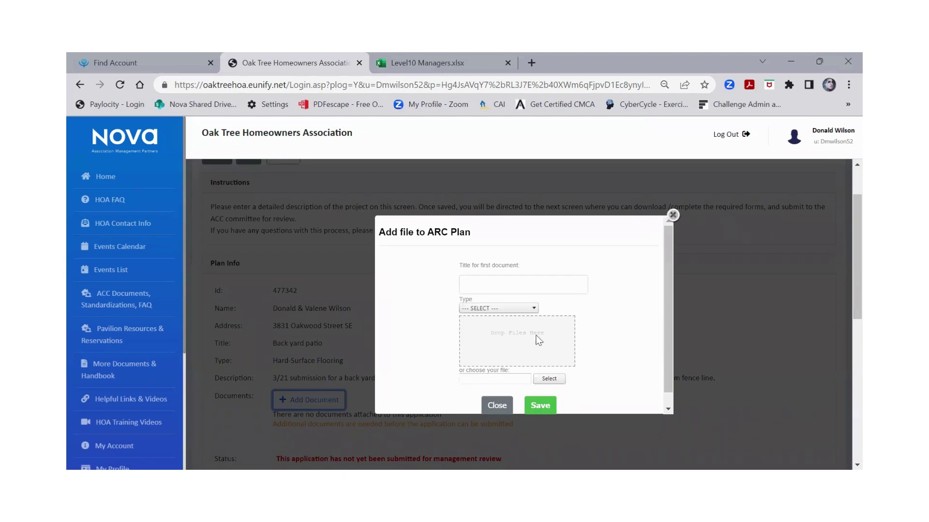
Upload the ACC project PDF as 'Patio Application', type ACC Application Form, and save it
{"action": "left_click", "coordinate": [533, 286]}
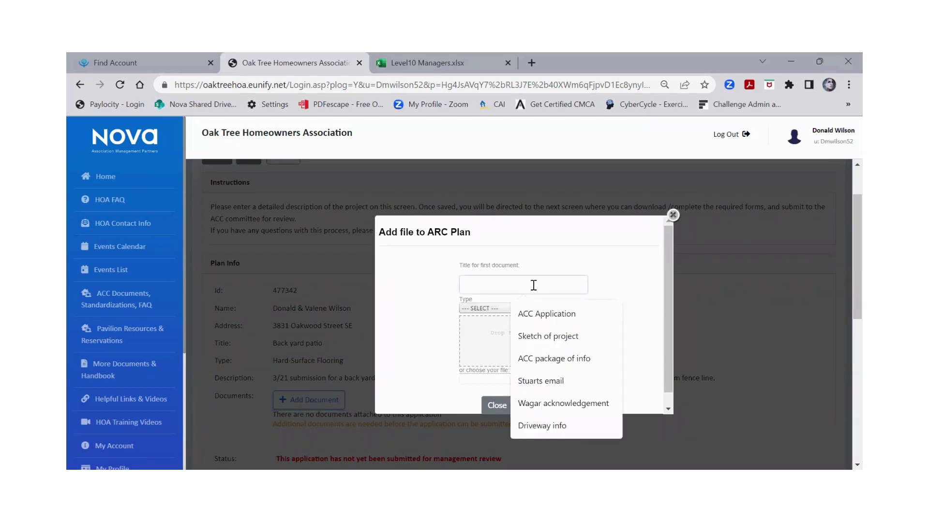
{"action": "type", "text": "Patio"}
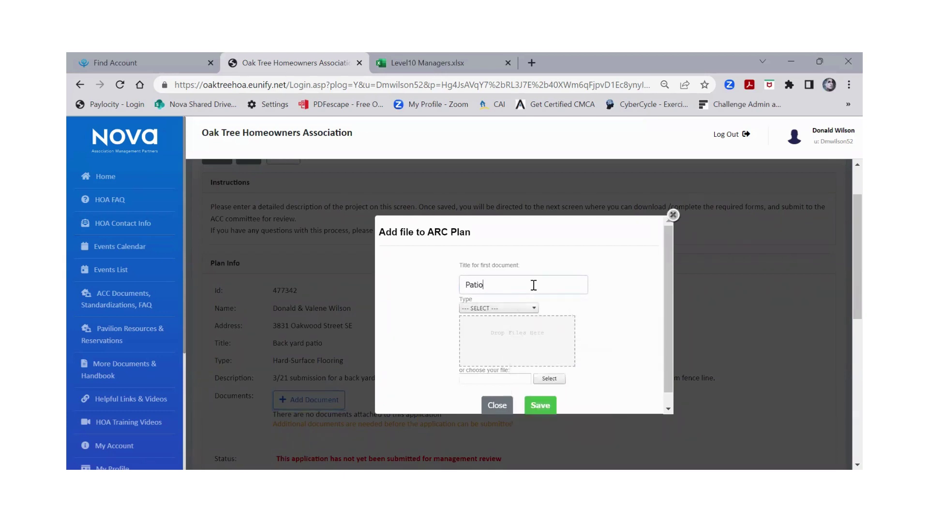
{"action": "type", "text": " Application"}
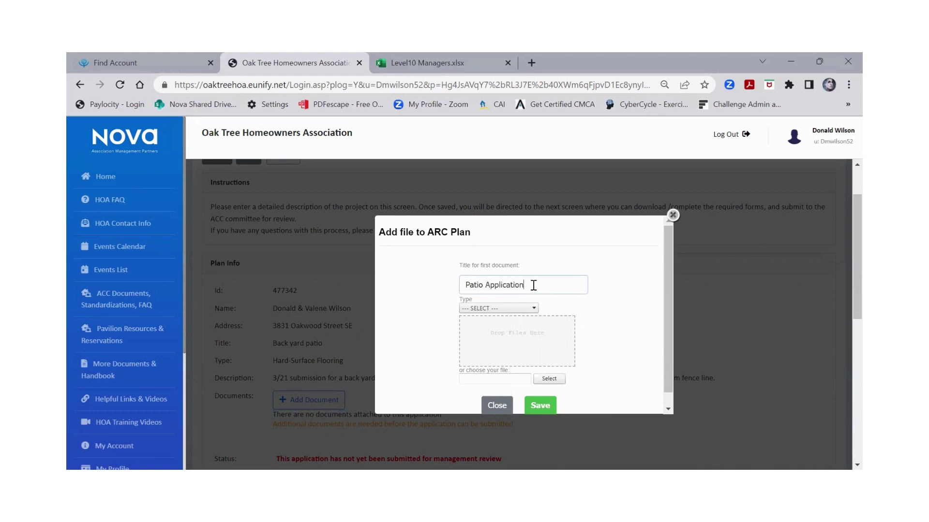
{"action": "left_click", "coordinate": [497, 308]}
{"action": "left_click", "coordinate": [500, 333]}
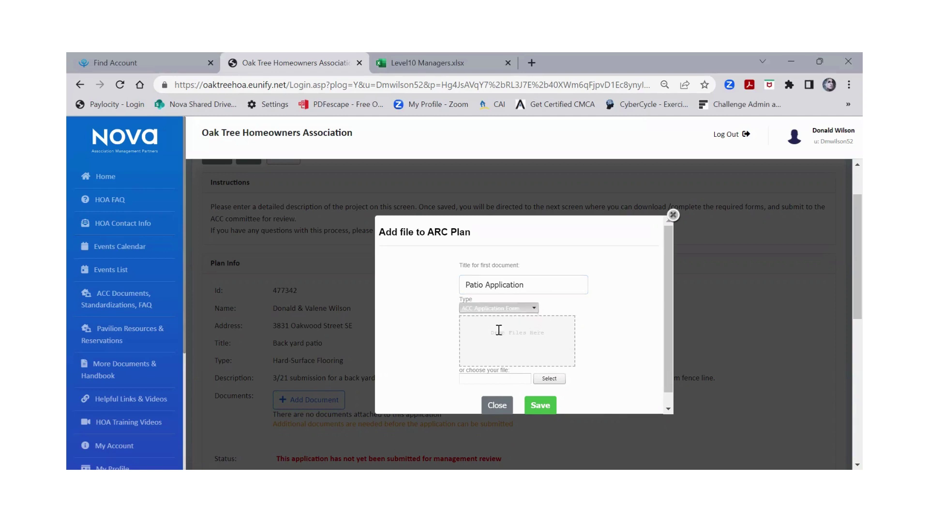
{"action": "left_click", "coordinate": [549, 379]}
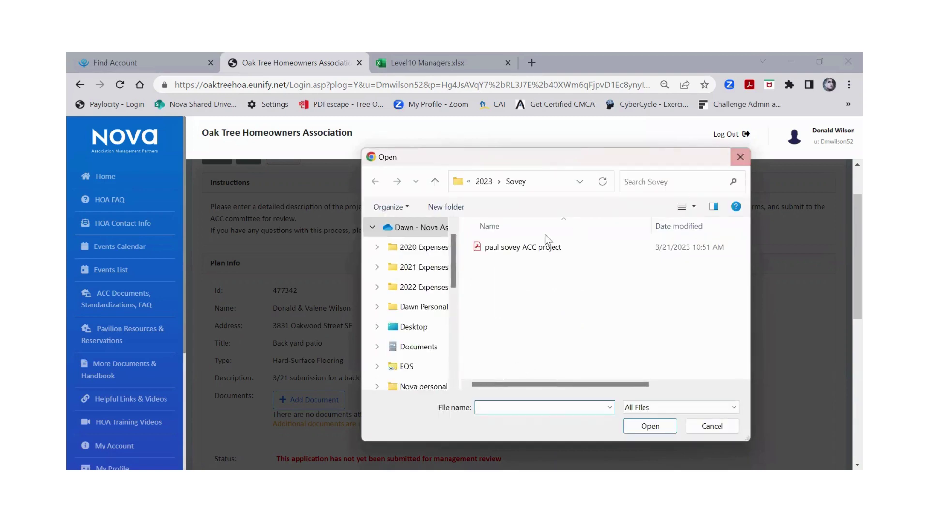
{"action": "double_click", "coordinate": [526, 247]}
{"action": "scroll", "coordinate": [616, 368], "scroll_direction": "down", "scroll_amount": 1}
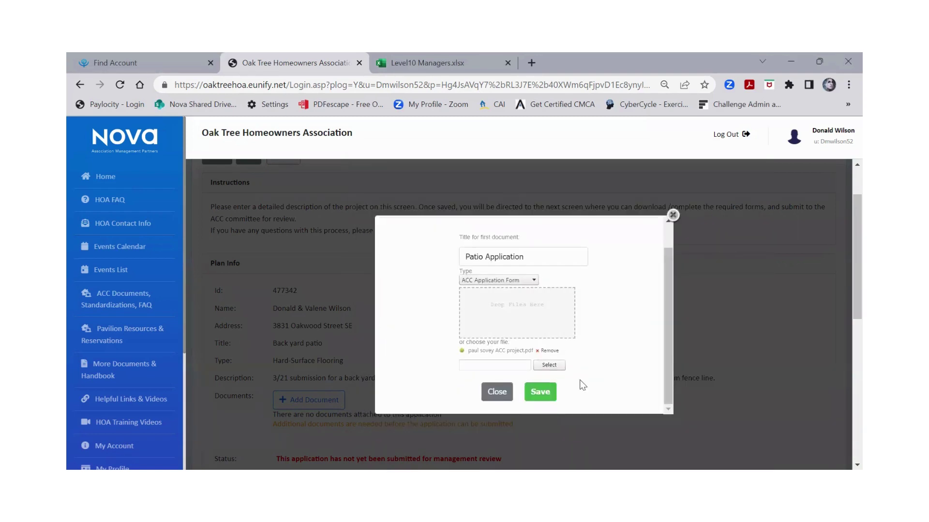
{"action": "left_click", "coordinate": [547, 389]}
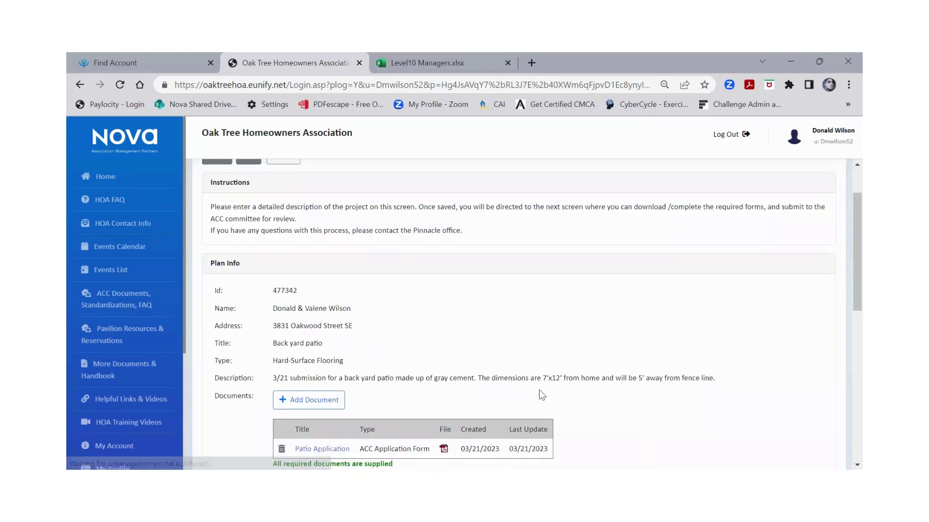
Check Patio Application in the documents table, then start adding another document
{"action": "scroll", "coordinate": [542, 395], "scroll_direction": "down", "scroll_amount": 4}
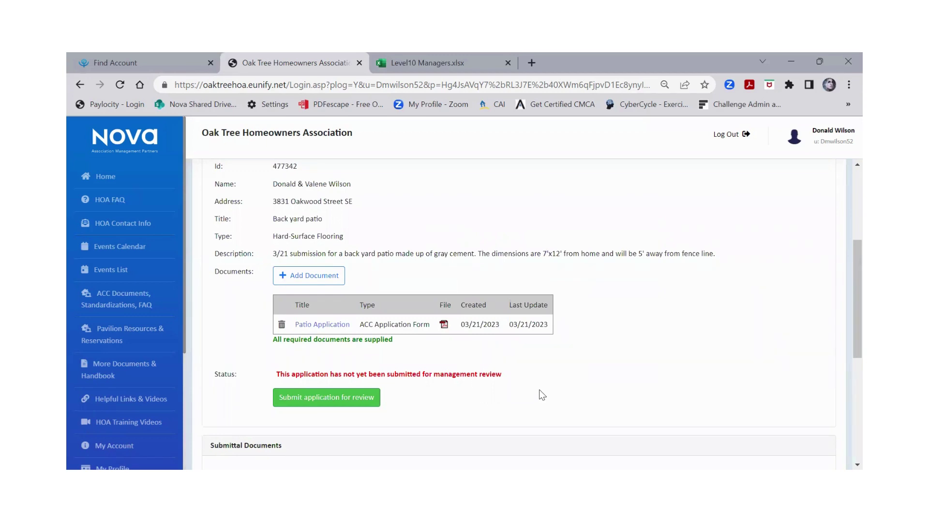
{"action": "left_click", "coordinate": [314, 285]}
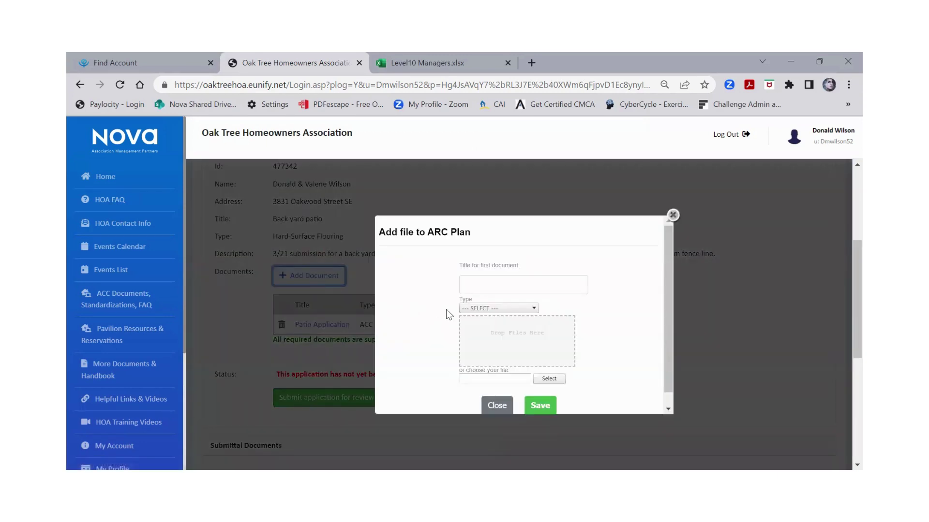
Start a 'Sketch' document entry, then close the Add file dialog without saving
{"action": "left_click", "coordinate": [487, 309]}
{"action": "left_click", "coordinate": [575, 313]}
{"action": "left_click", "coordinate": [502, 282]}
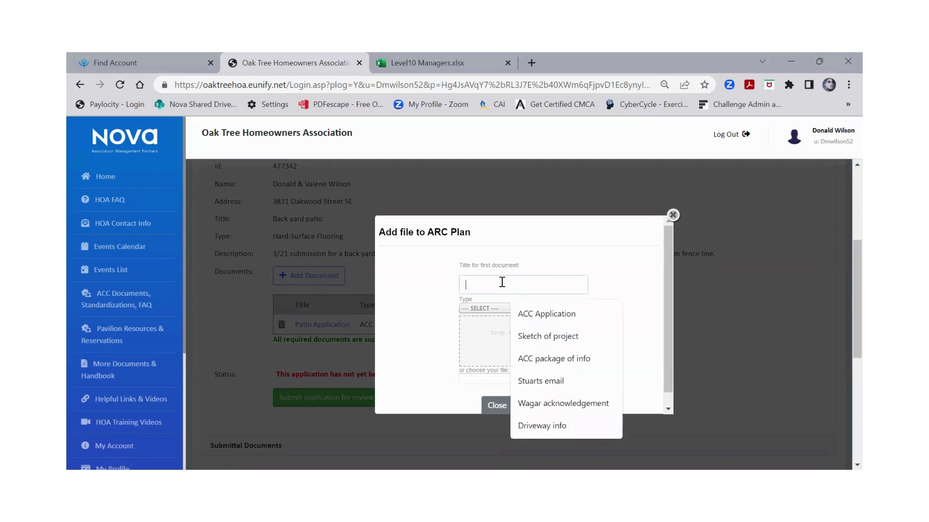
{"action": "type", "text": "S"}
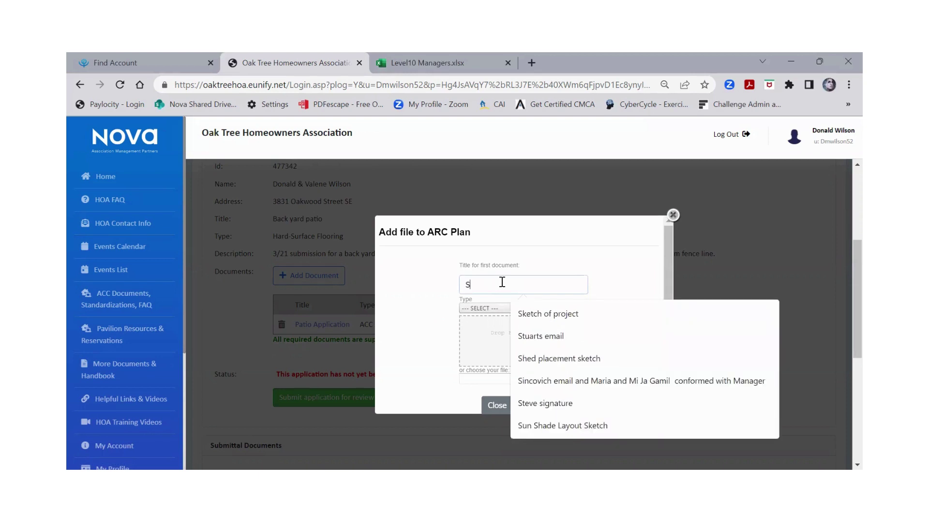
{"action": "type", "text": "ketch"}
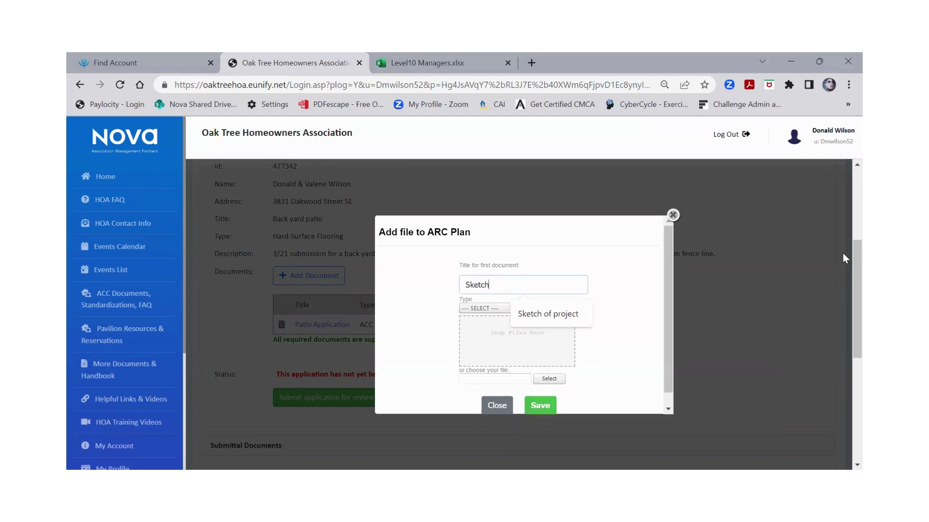
{"action": "key", "text": "Escape"}
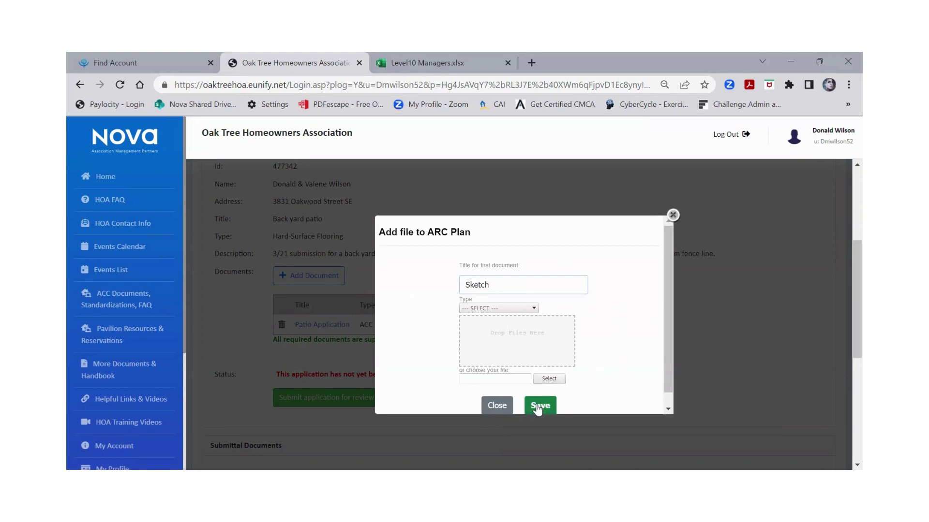
{"action": "left_click", "coordinate": [673, 215]}
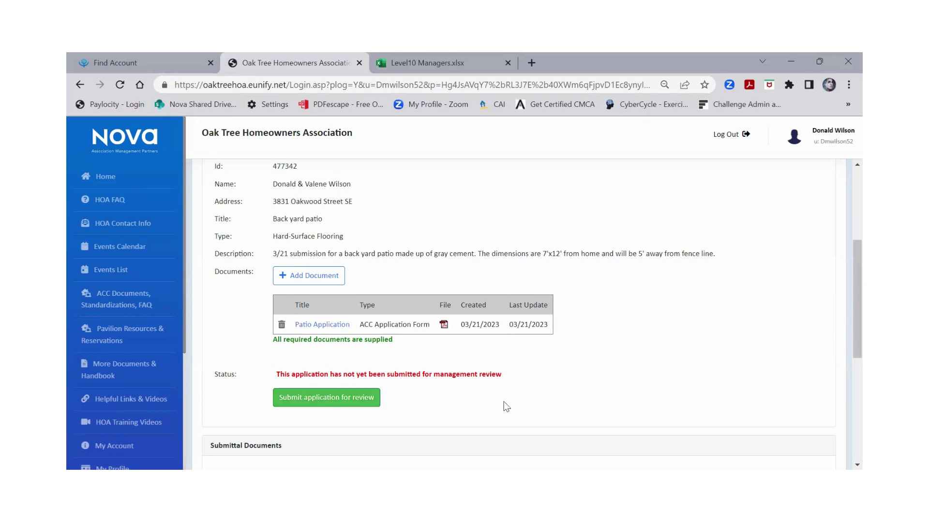
{"action": "scroll", "coordinate": [615, 412], "scroll_direction": "up", "scroll_amount": 1}
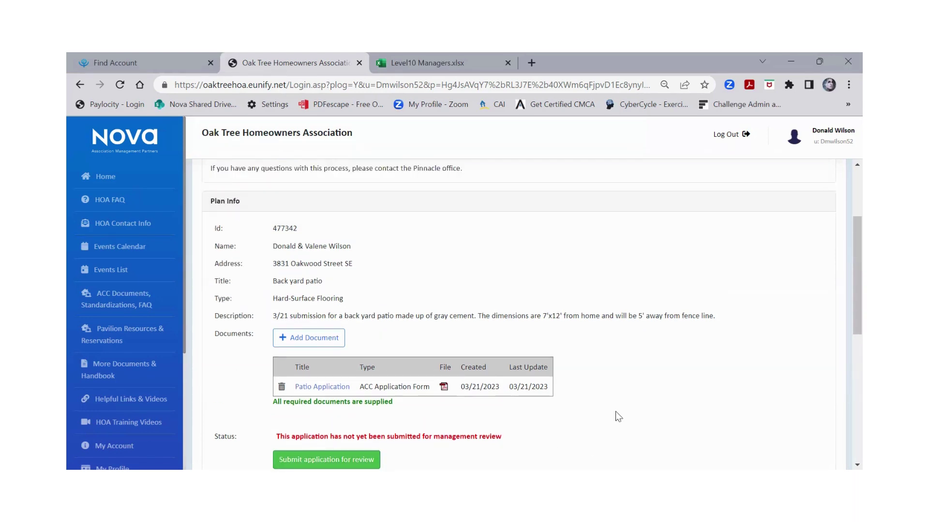